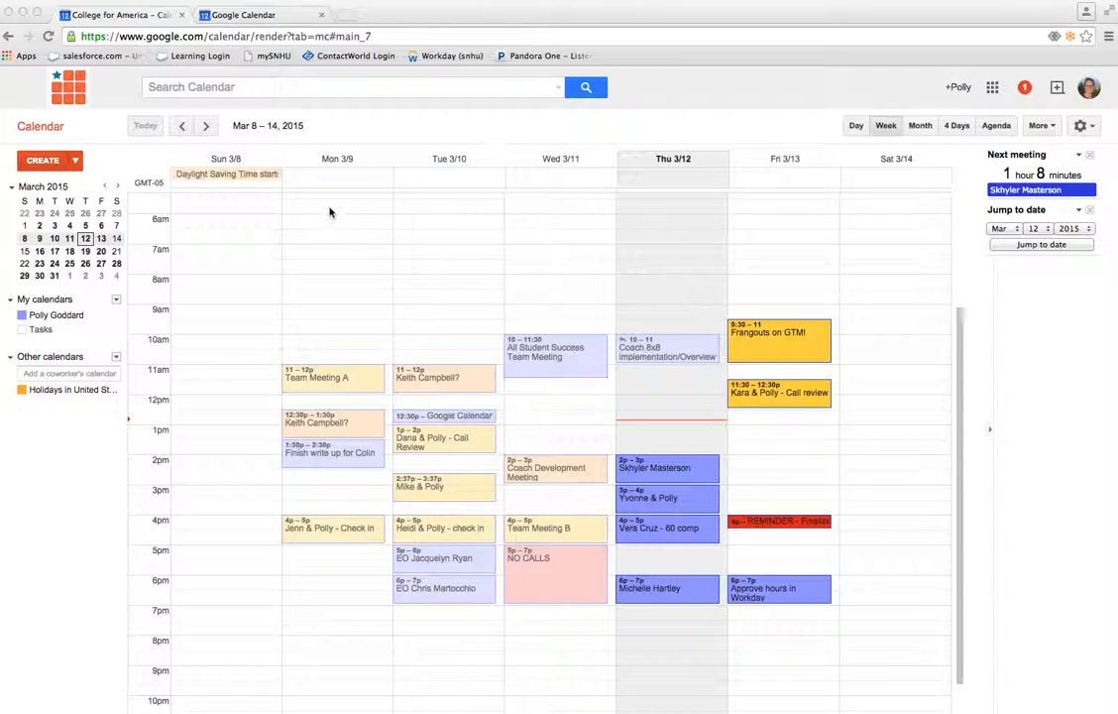
# Switch to the personal Google Calendar and open the sharing settings of its primary calendar
pyautogui.click(266, 17)
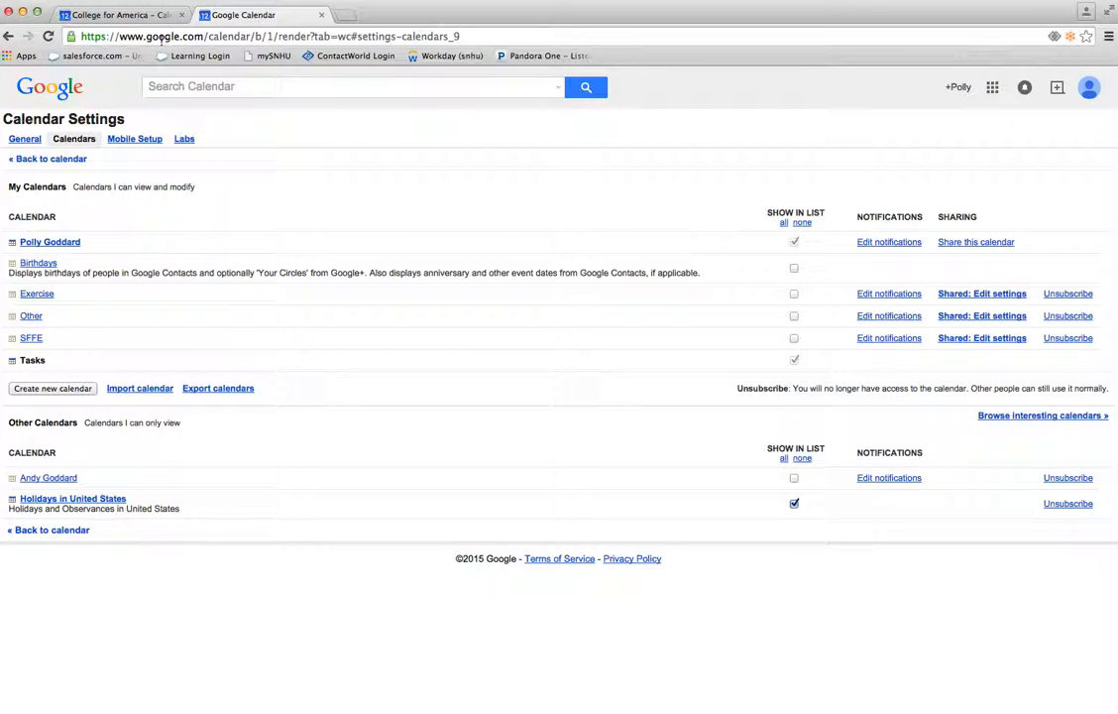
pyautogui.click(36, 159)
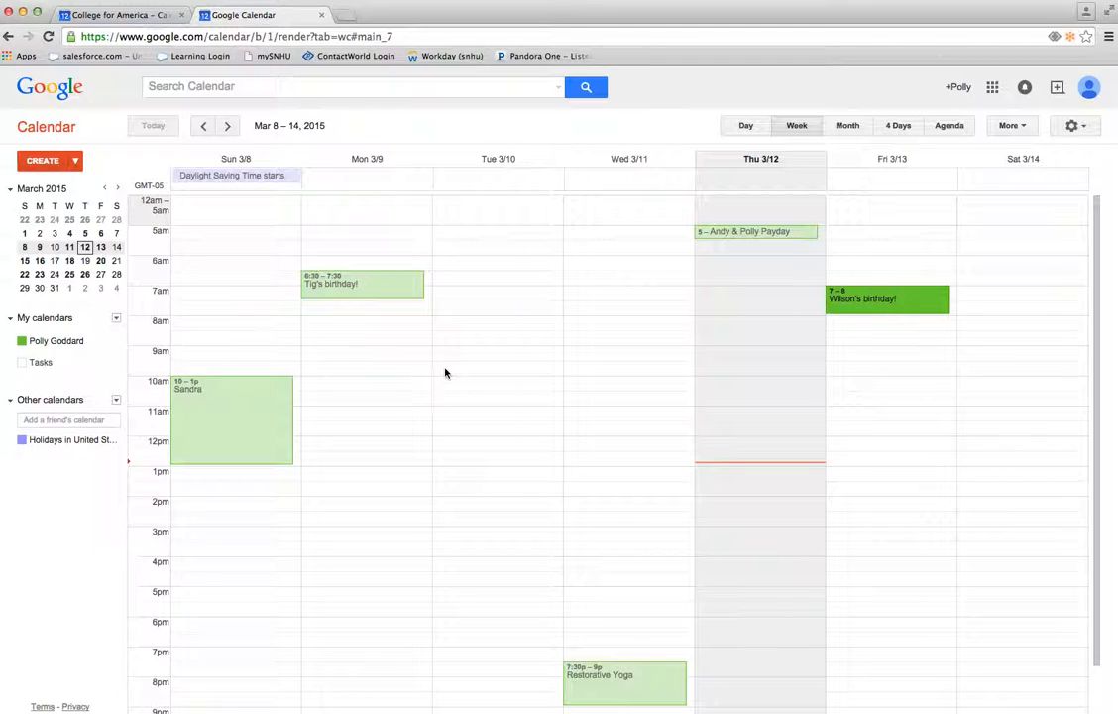
pyautogui.click(1074, 129)
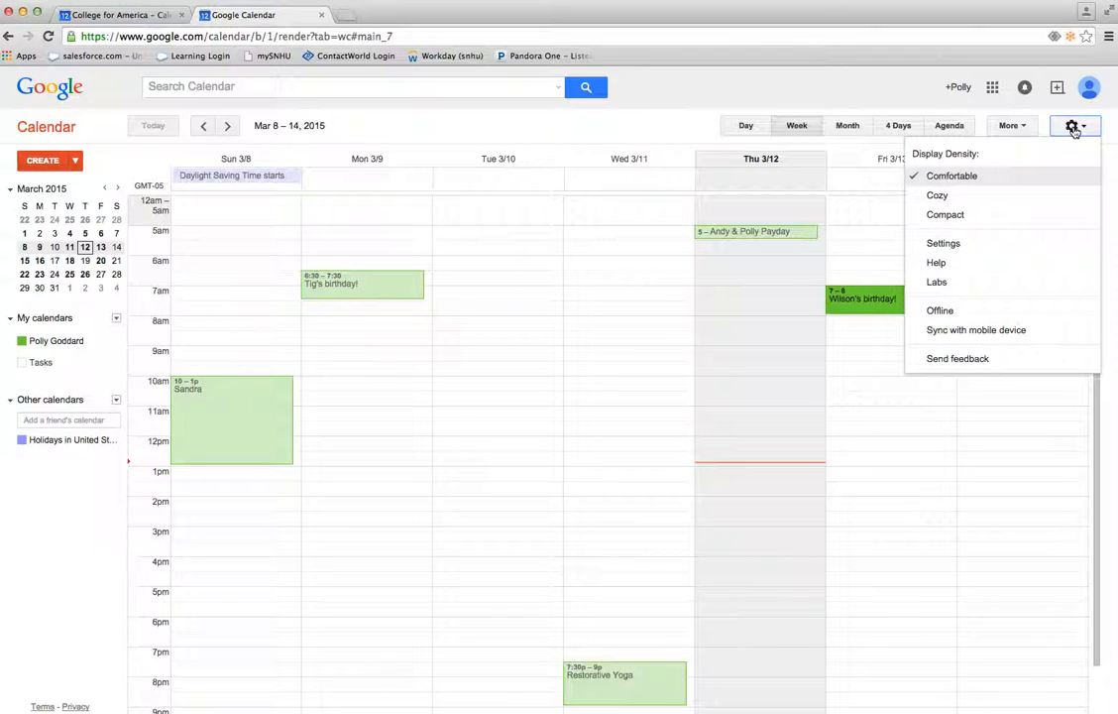
pyautogui.click(945, 246)
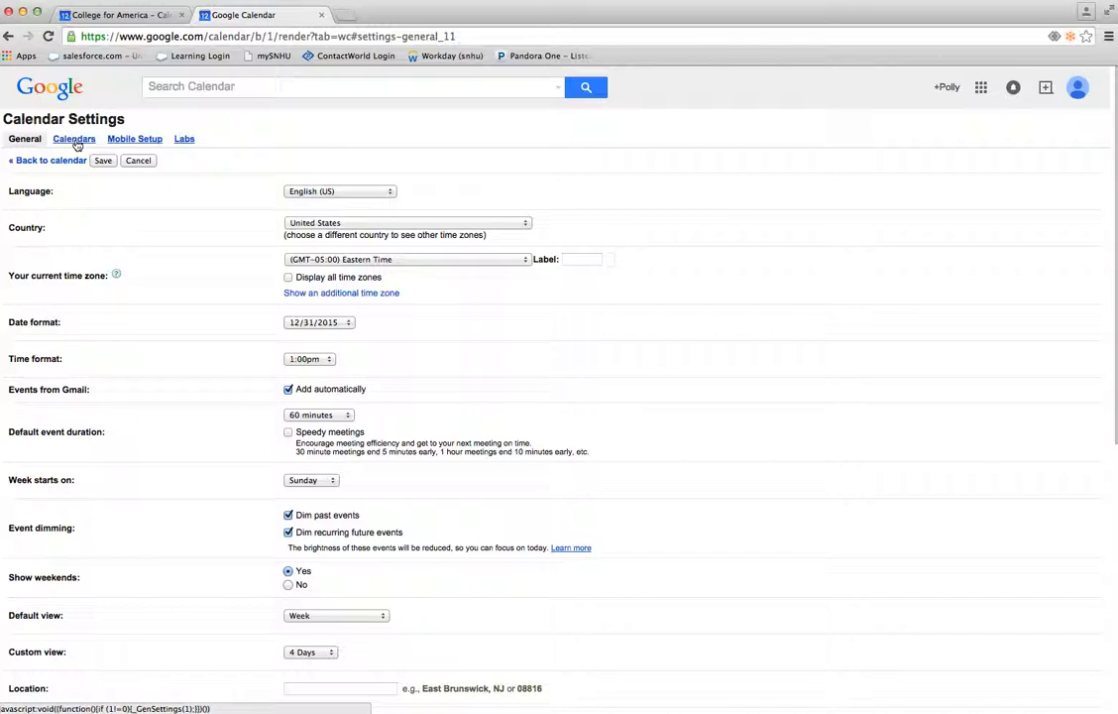
pyautogui.click(76, 139)
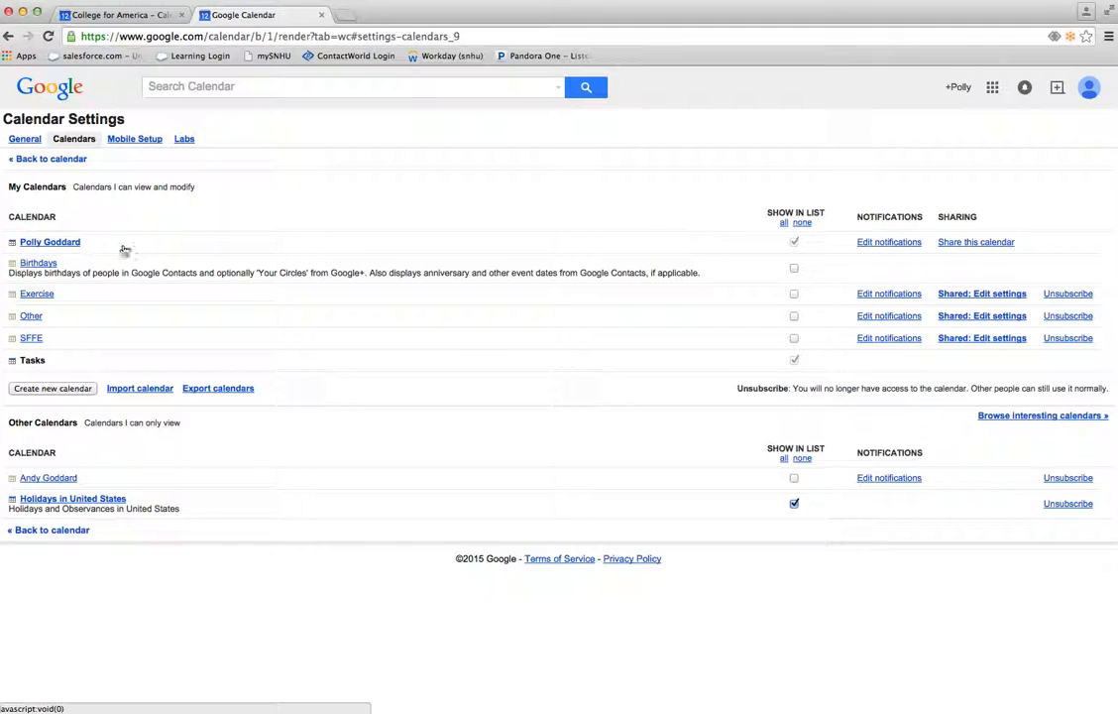
pyautogui.click(974, 244)
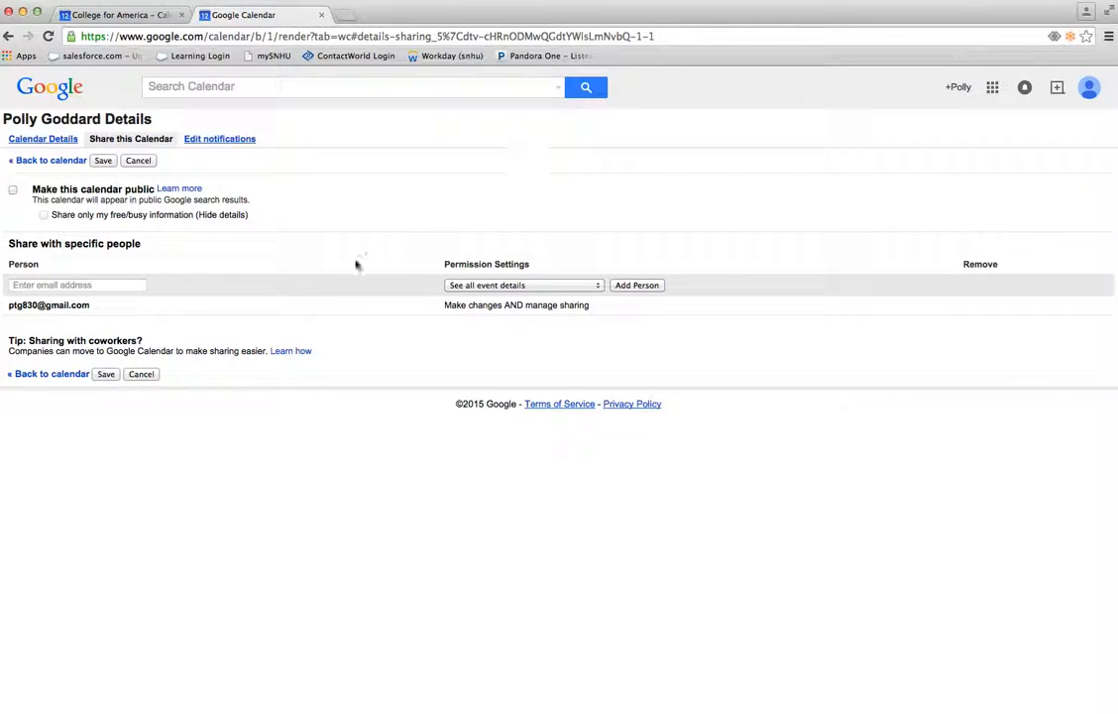
# Share the personal calendar with the work e-mail address, grant "Make changes AND manage sharing" permission, and save
pyautogui.click(87, 284)
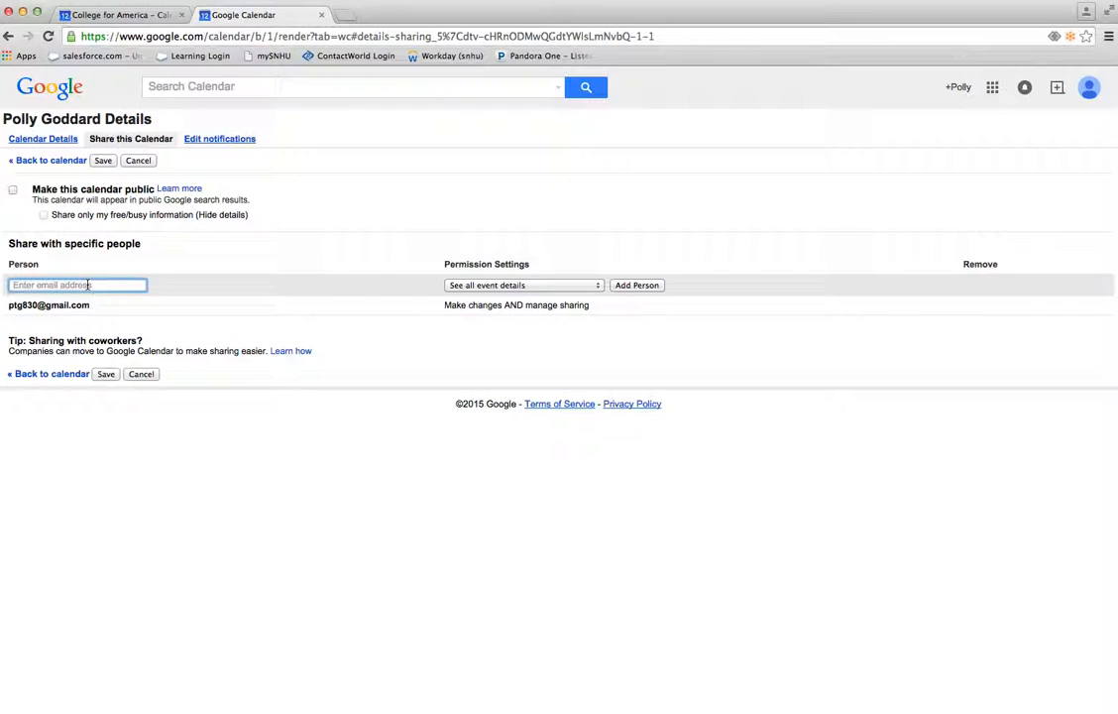
pyautogui.write('poll')
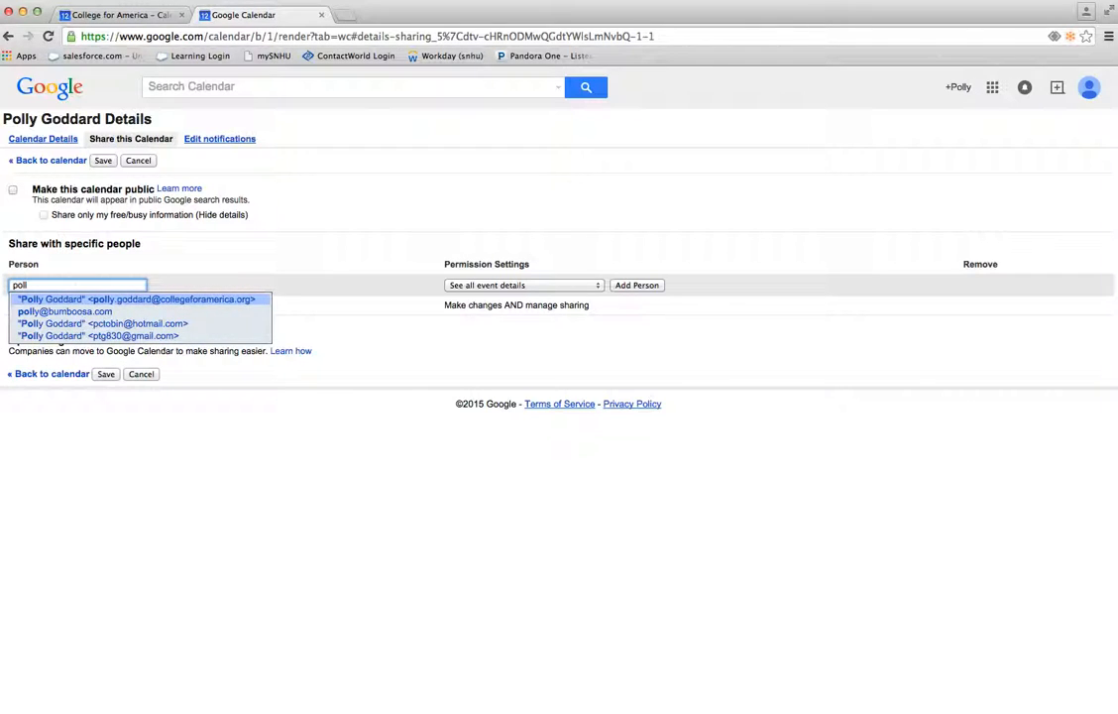
pyautogui.click(132, 302)
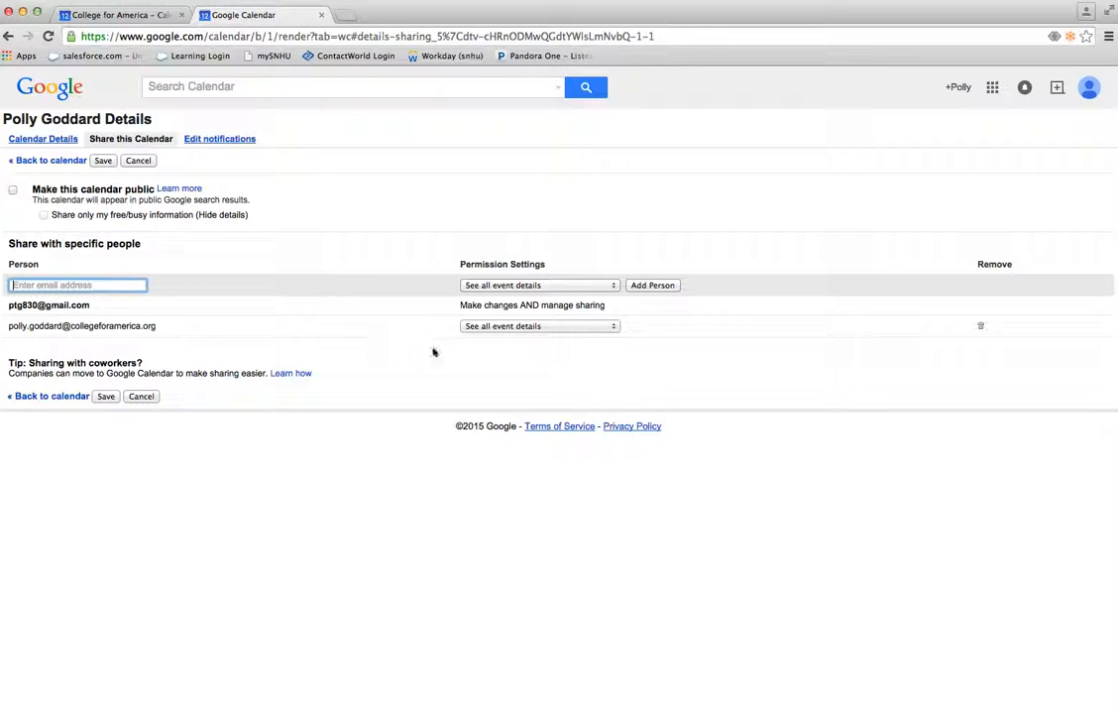
pyautogui.click(523, 327)
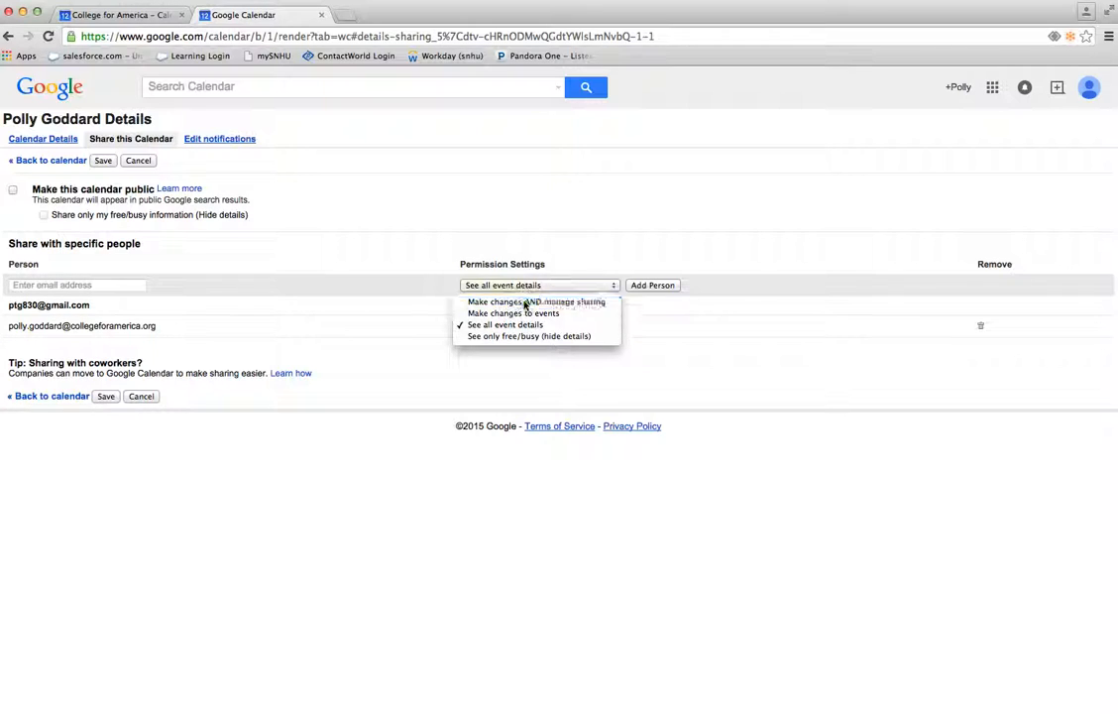
pyautogui.click(529, 302)
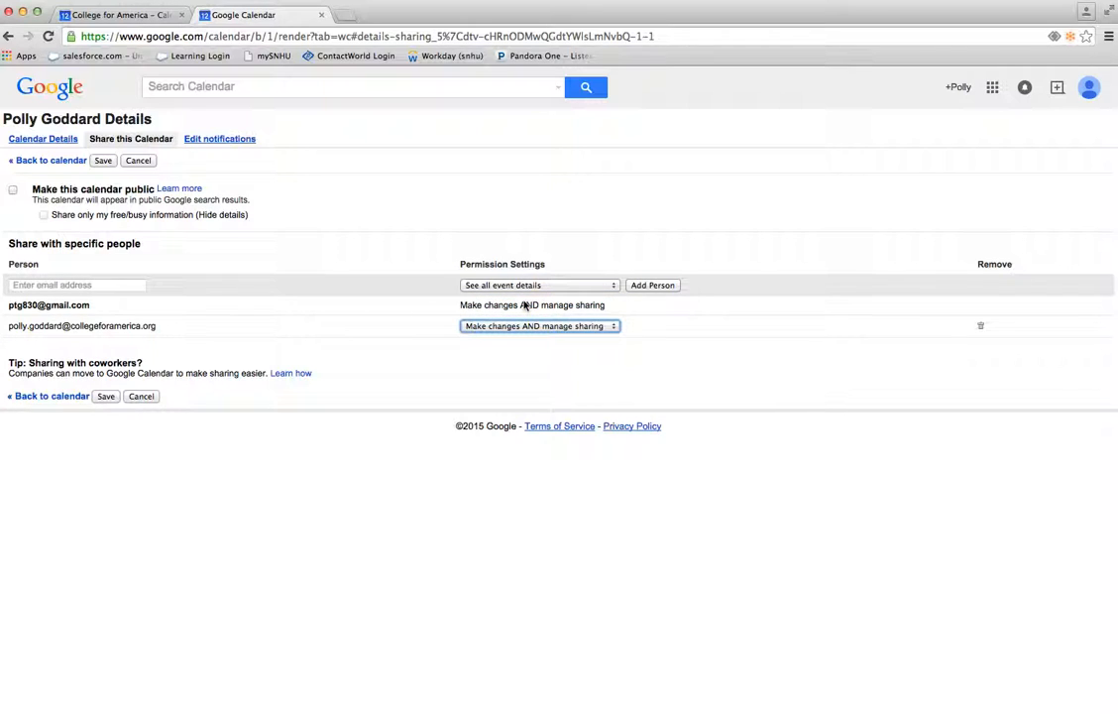
pyautogui.click(103, 162)
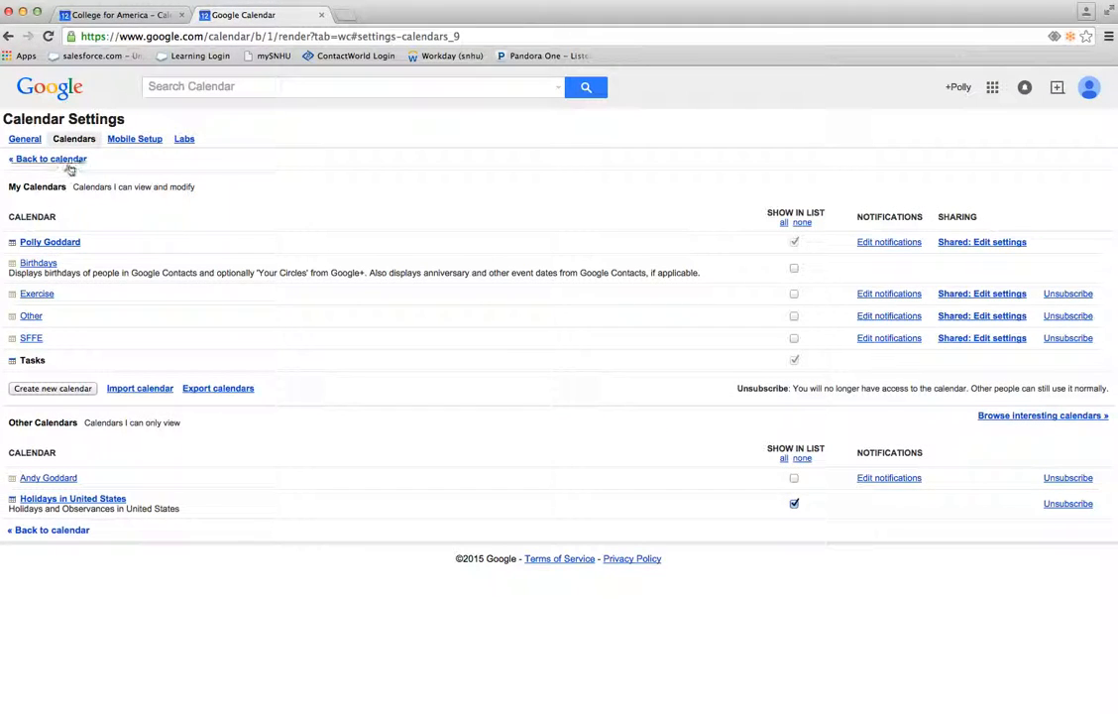
# Return from the settings to the calendar, switch to the College for America calendar and reload it
pyautogui.click(54, 161)
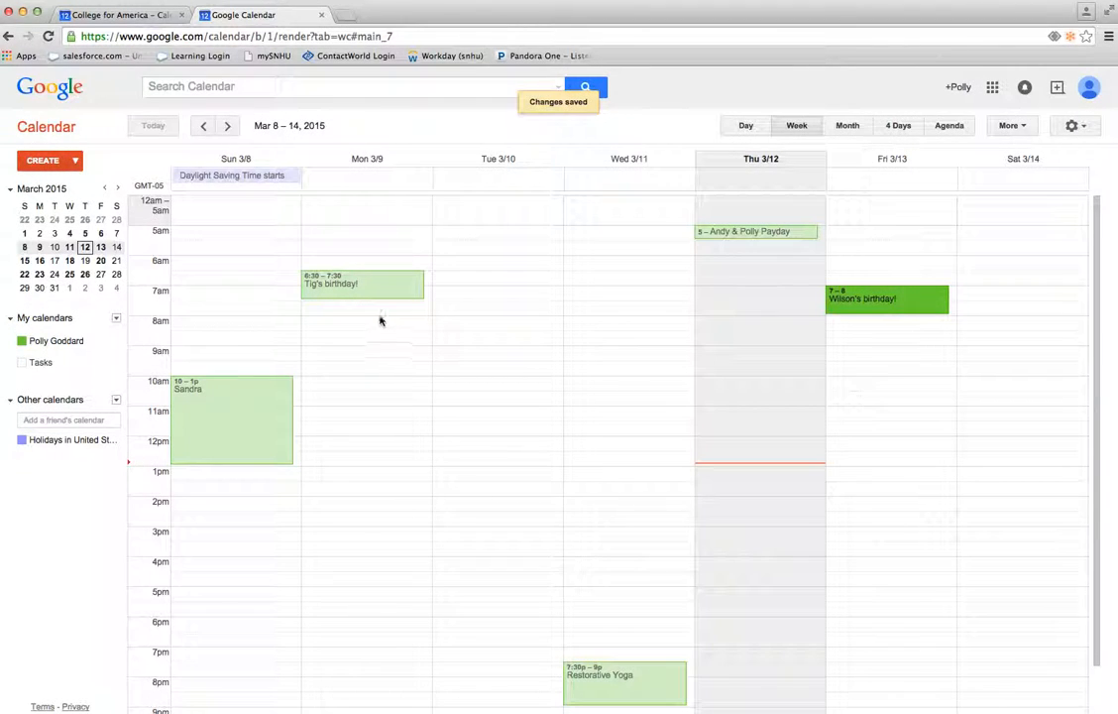
pyautogui.click(130, 17)
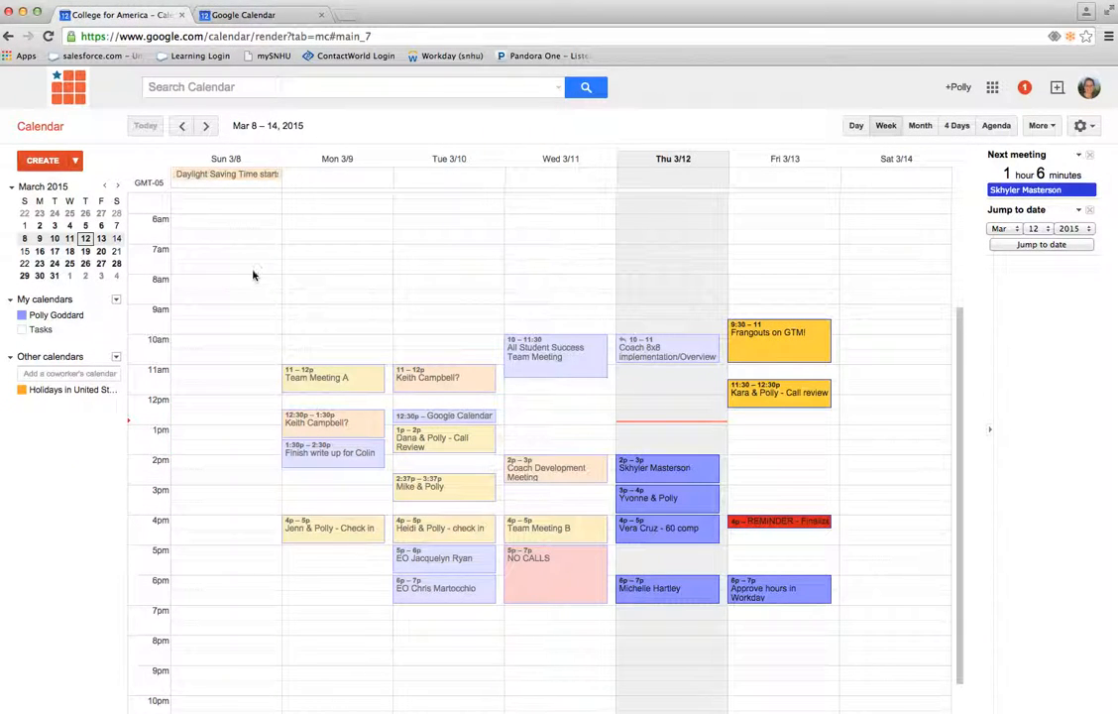
pyautogui.click(48, 36)
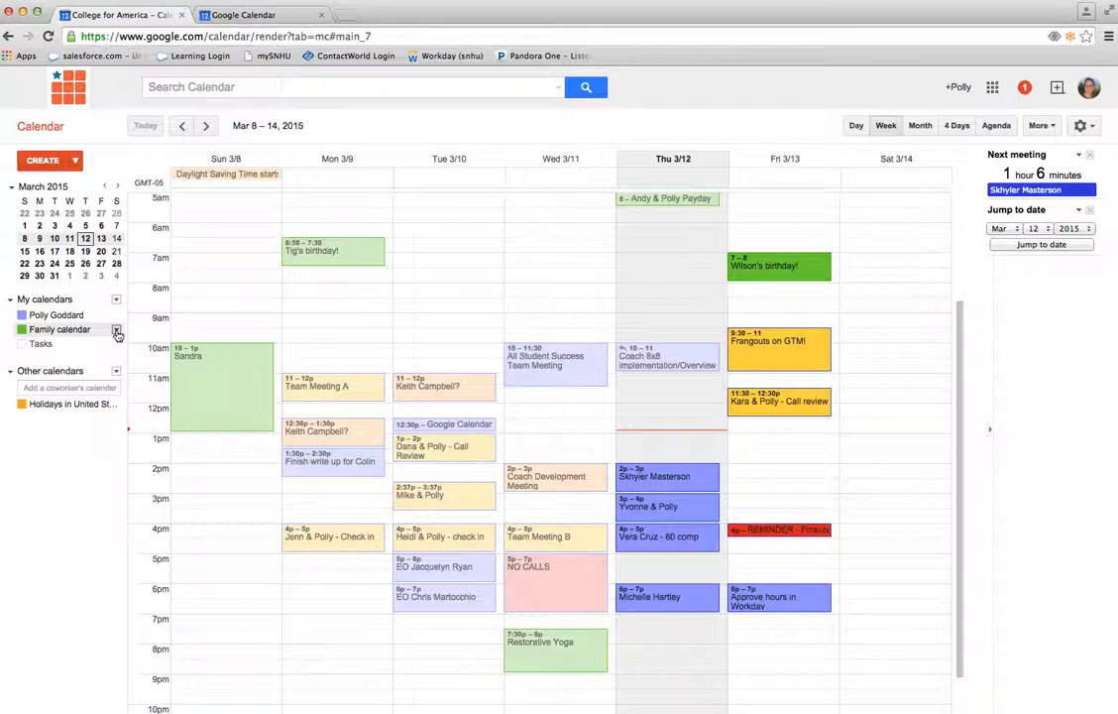
# Rename the shared "Family calendar" as "Family" in its calendar settings and save the change
pyautogui.click(116, 331)
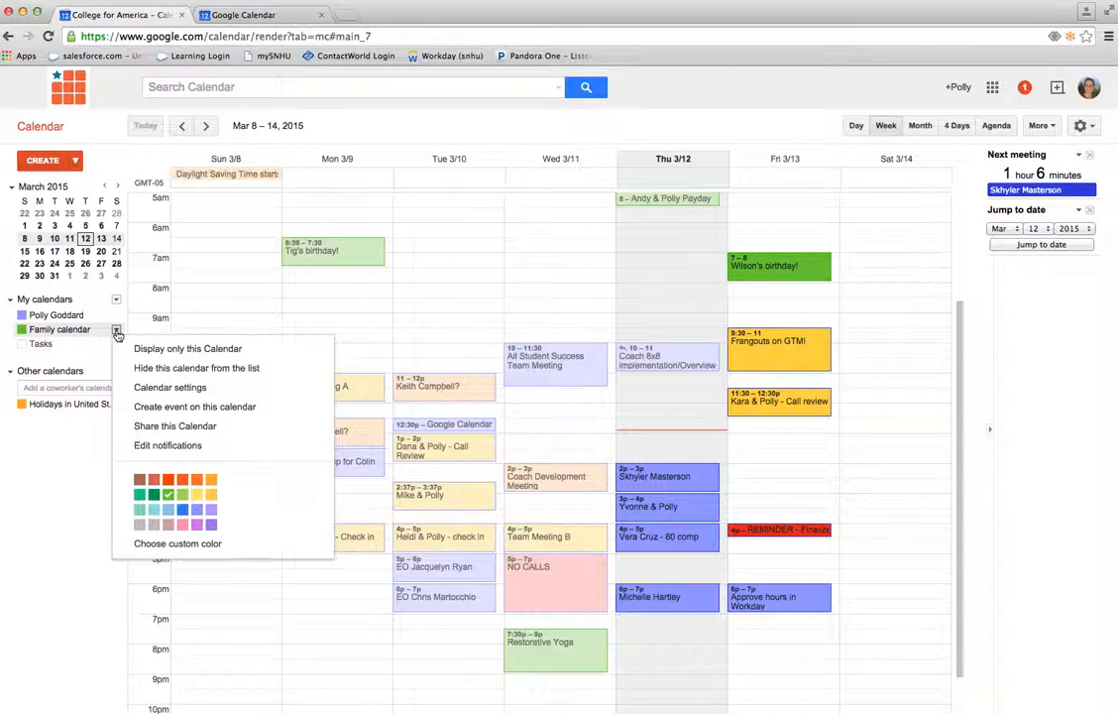
pyautogui.click(174, 389)
pyautogui.click(360, 186)
pyautogui.press('BackSpace')
pyautogui.press('BackSpace')
pyautogui.press('BackSpace')
pyautogui.press('BackSpace')
pyautogui.press('BackSpace')
pyautogui.press('BackSpace')
pyautogui.press('BackSpace')
pyautogui.press('BackSpace')
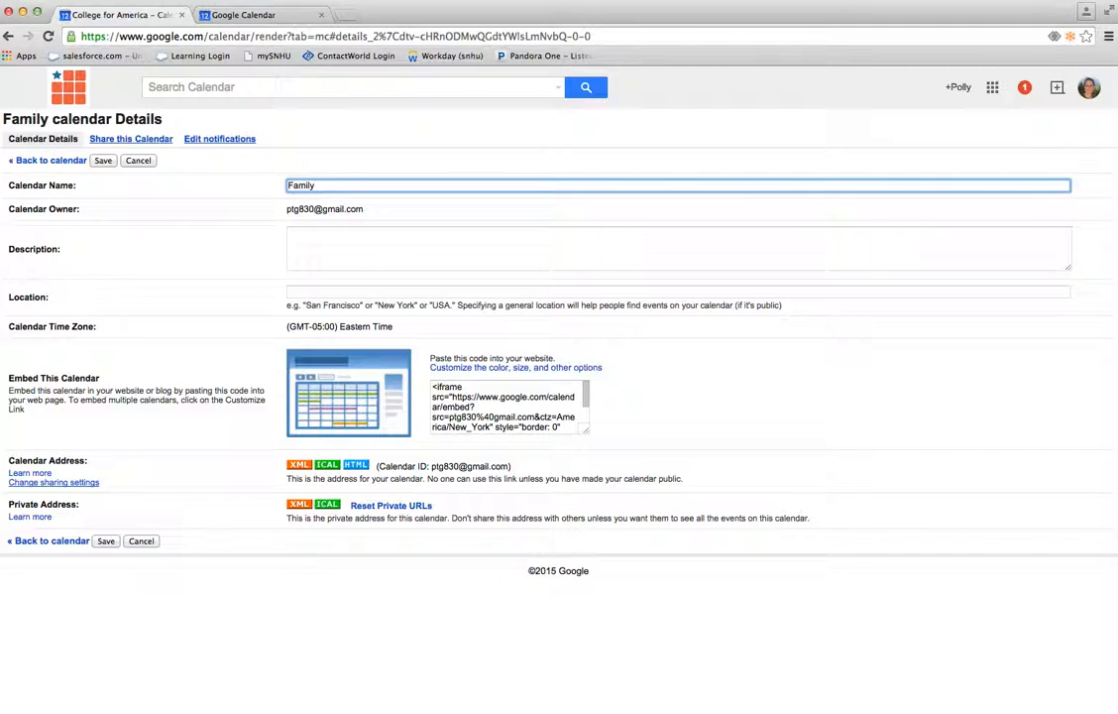
pyautogui.click(101, 162)
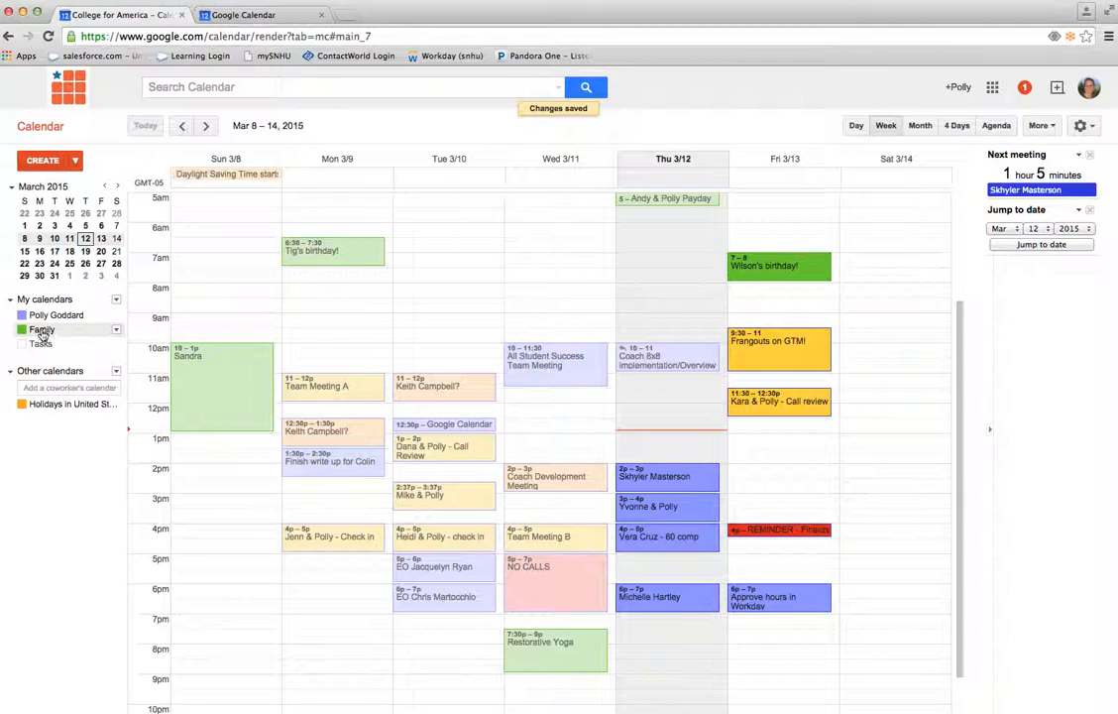
pyautogui.click(116, 331)
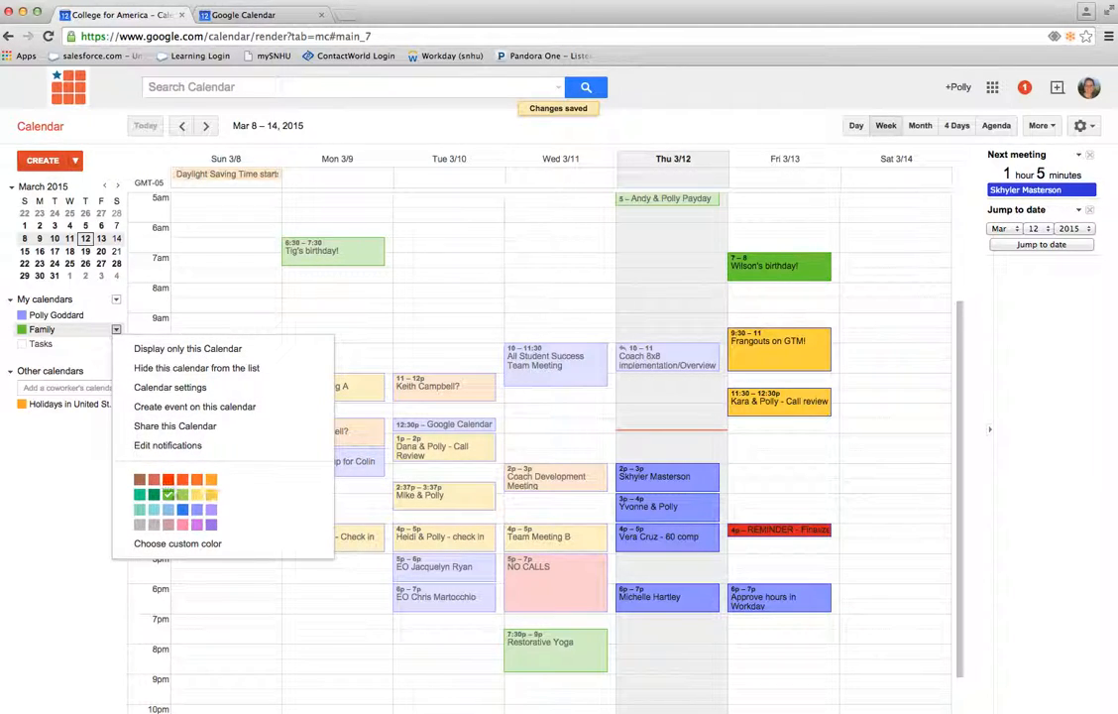
pyautogui.click(130, 330)
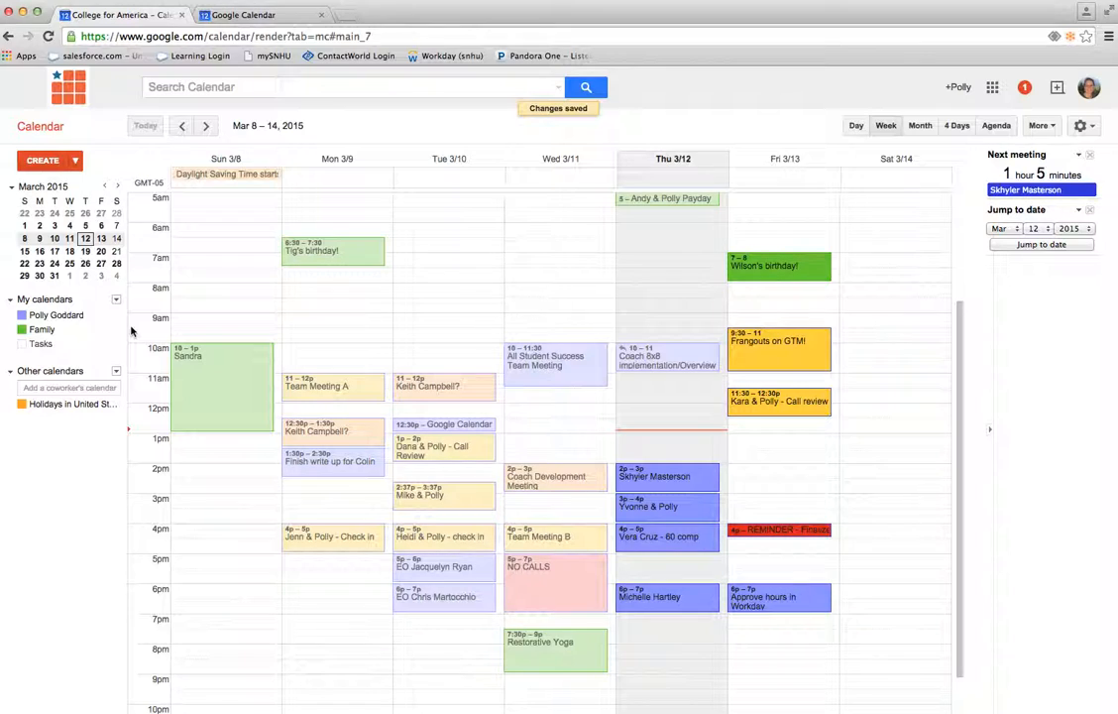
# Create a meeting event with a colleague on Friday, March 13, 1pm – 2pm, on the owner's own work calendar
pyautogui.click(799, 443)
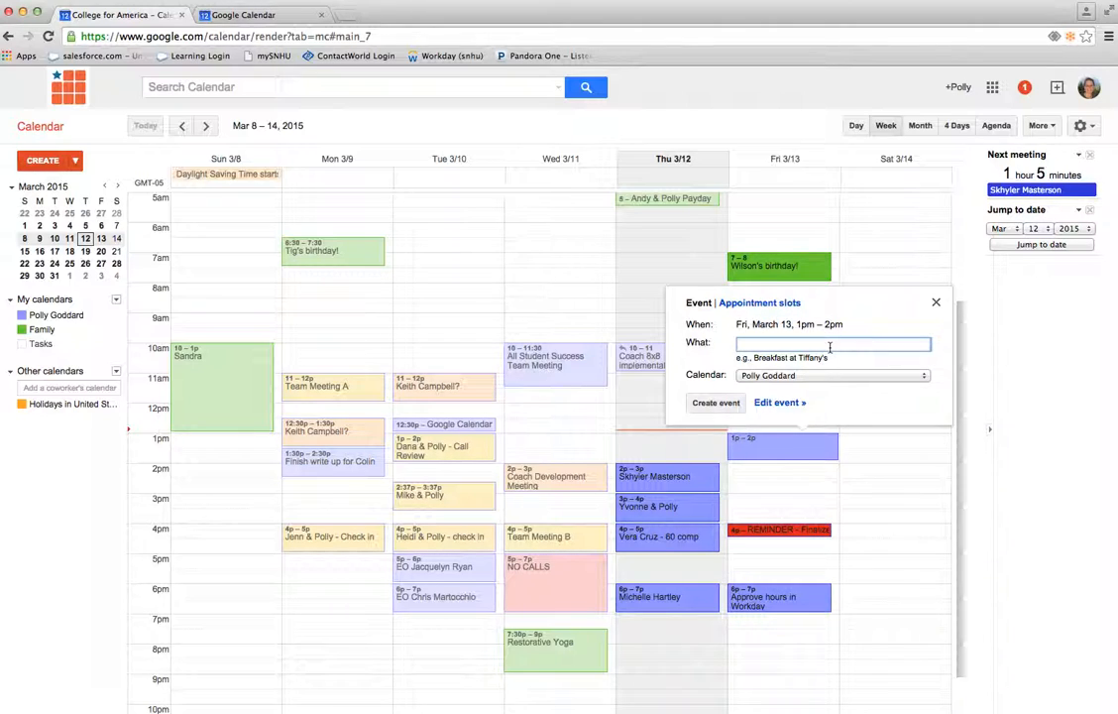
pyautogui.write('Meetin')
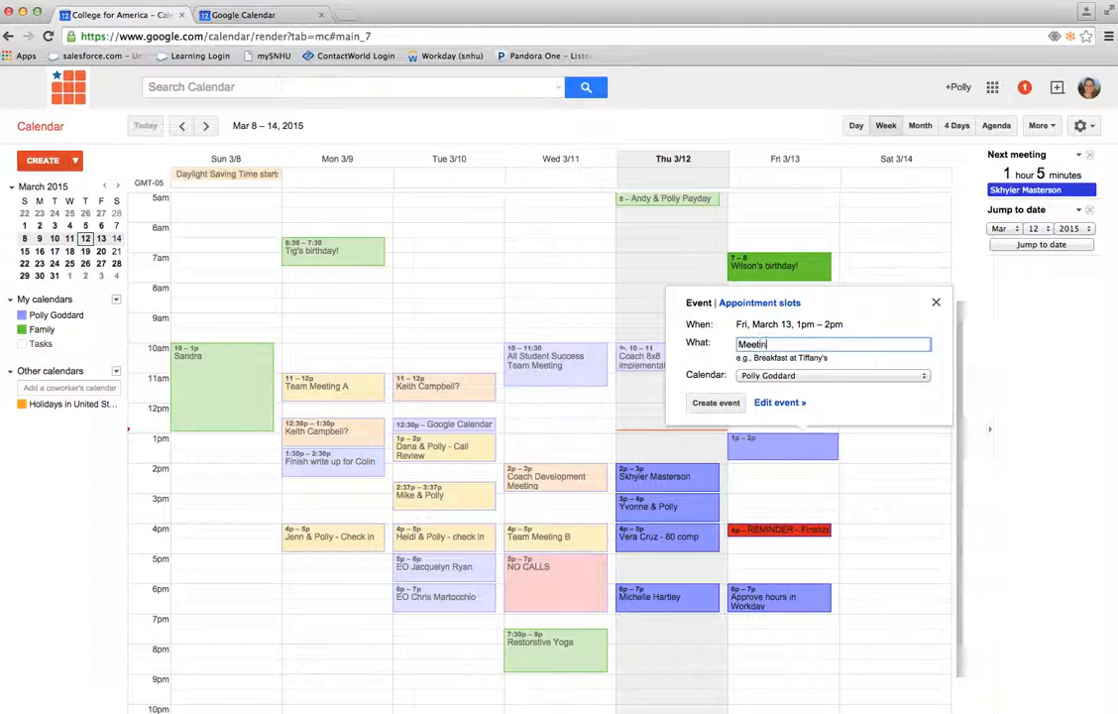
pyautogui.write('g with Mike')
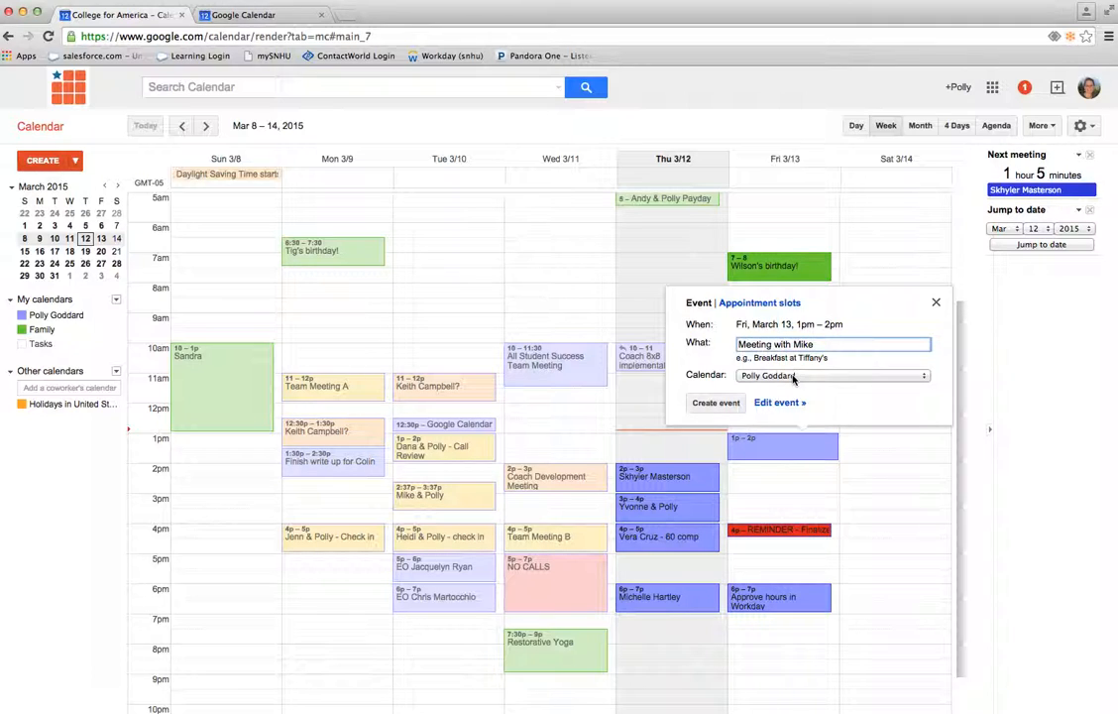
pyautogui.click(773, 376)
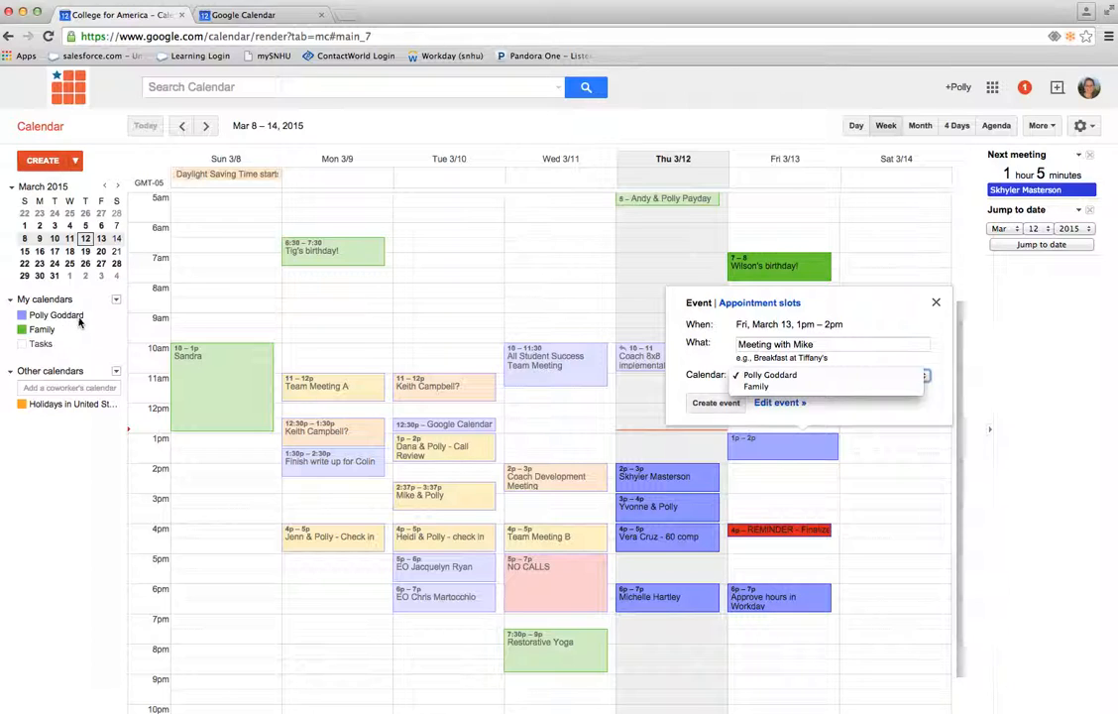
pyautogui.click(776, 377)
pyautogui.click(704, 404)
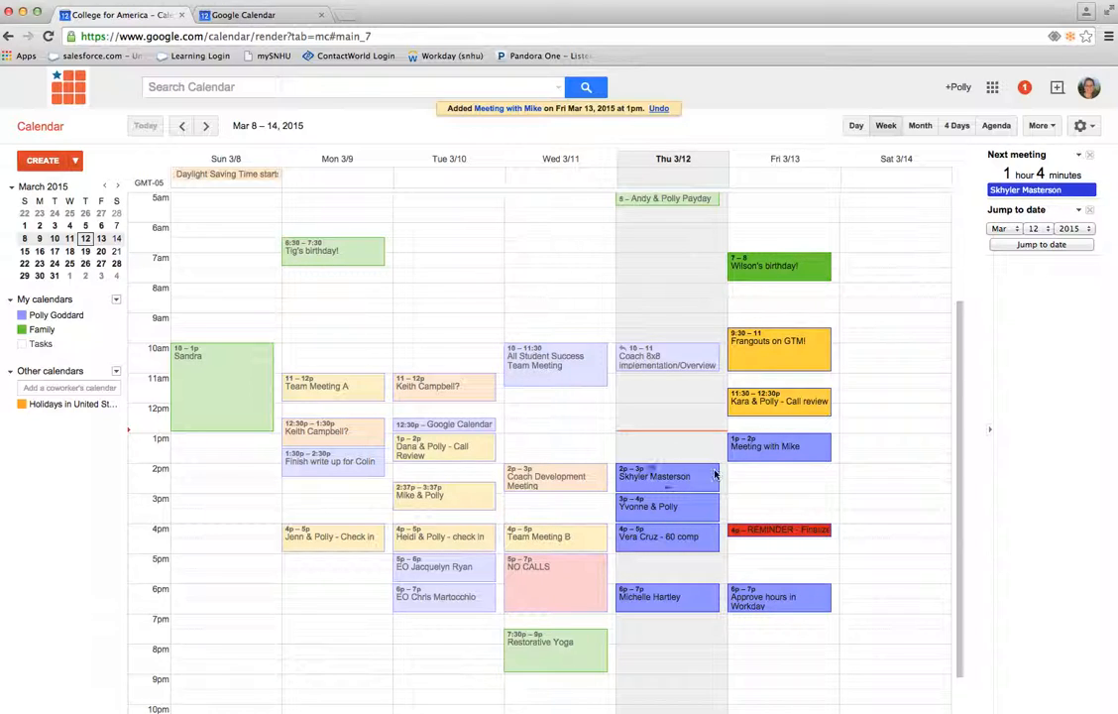
# Create the event "Dinner with friends" on Friday, March 13, 7pm – 8pm, on the Family calendar
pyautogui.scroll(-1, 799, 492)
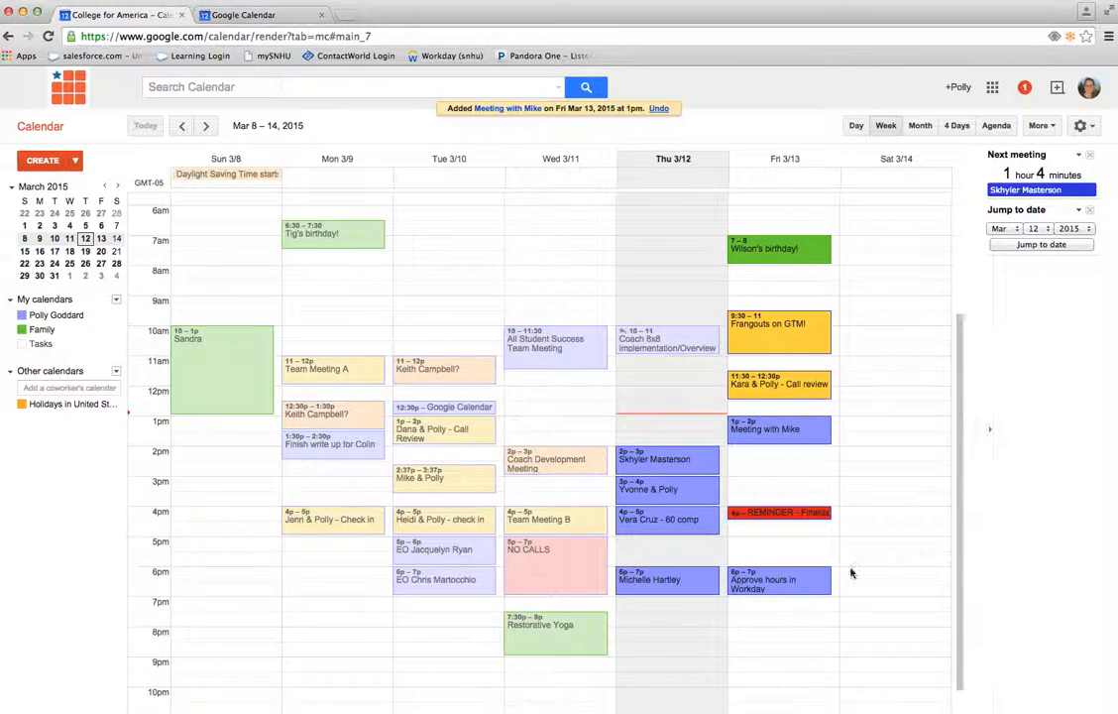
pyautogui.click(781, 606)
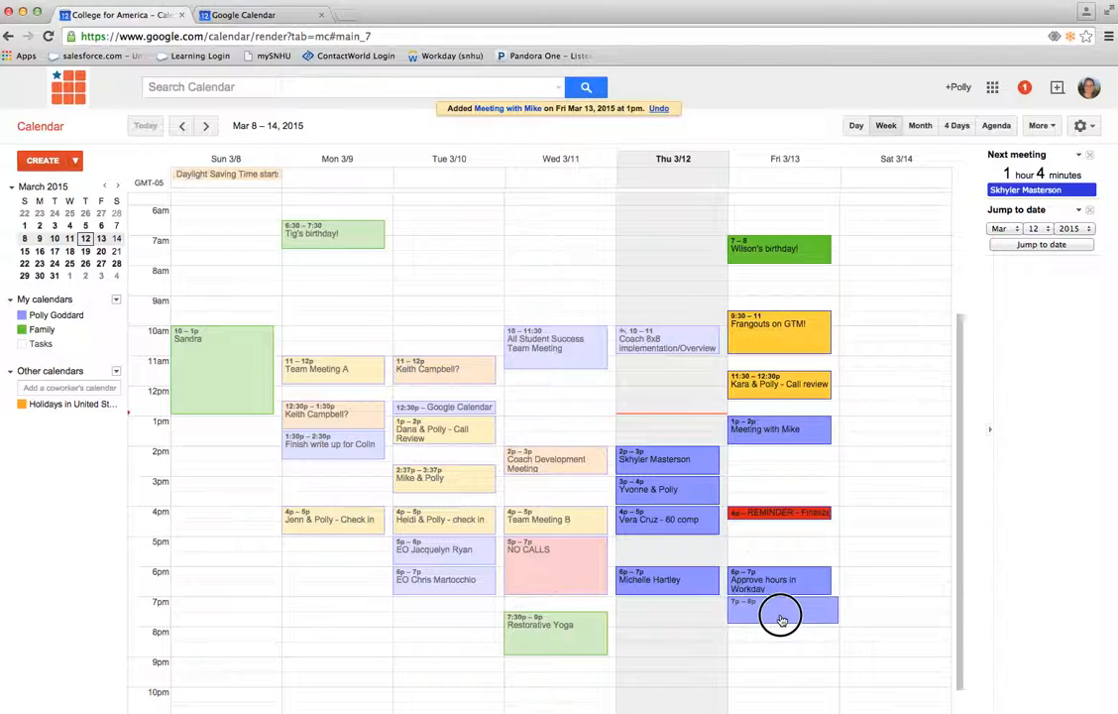
pyautogui.write('D')
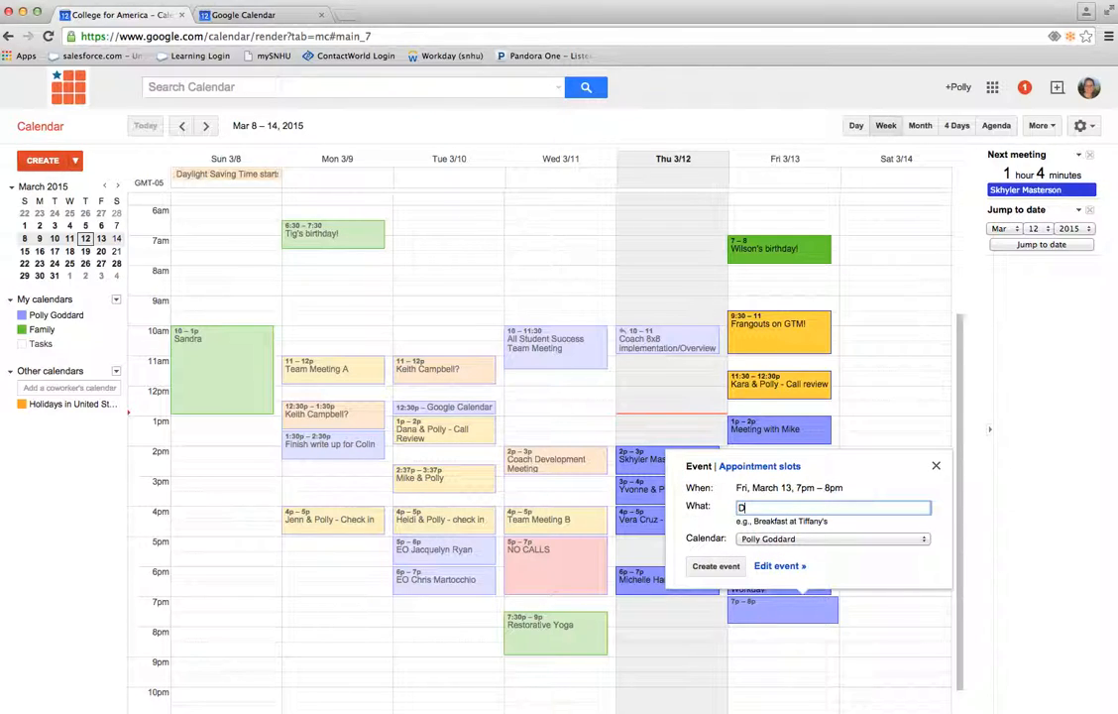
pyautogui.write('inner with friends')
pyautogui.click(783, 538)
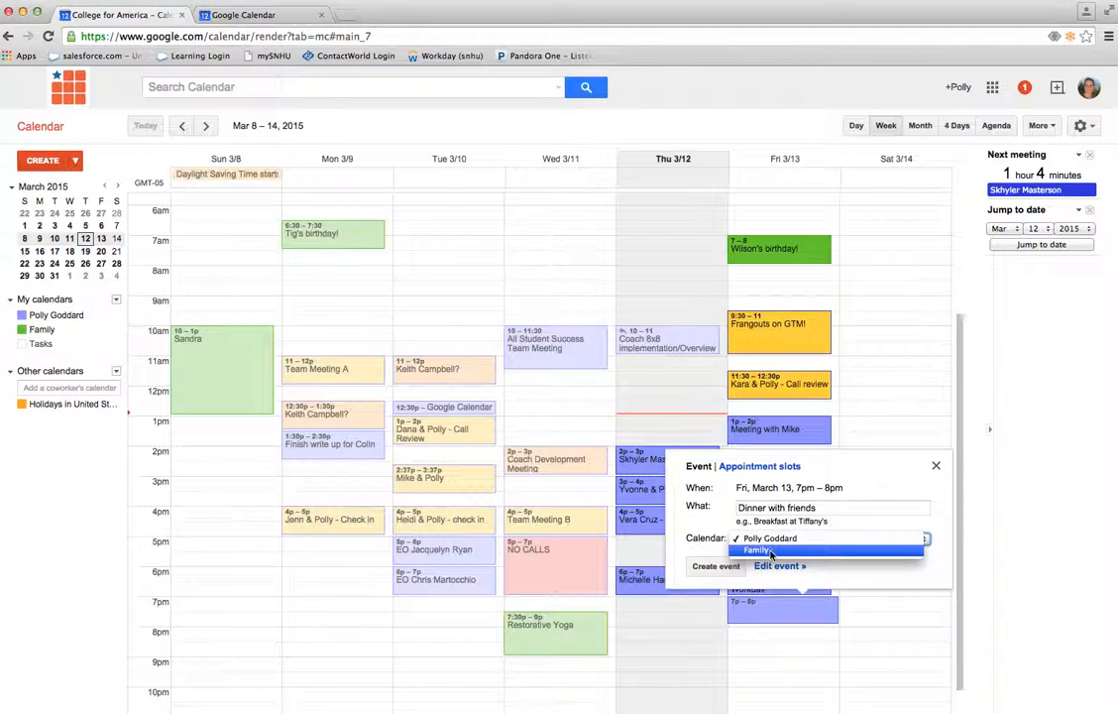
pyautogui.click(771, 552)
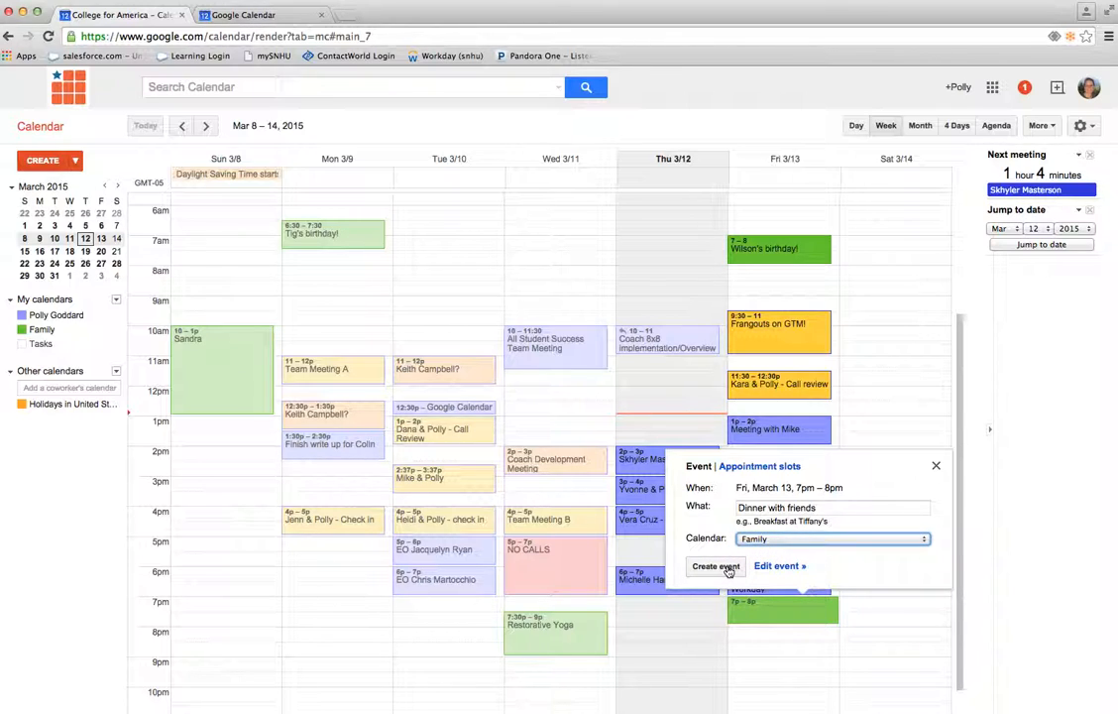
pyautogui.click(716, 566)
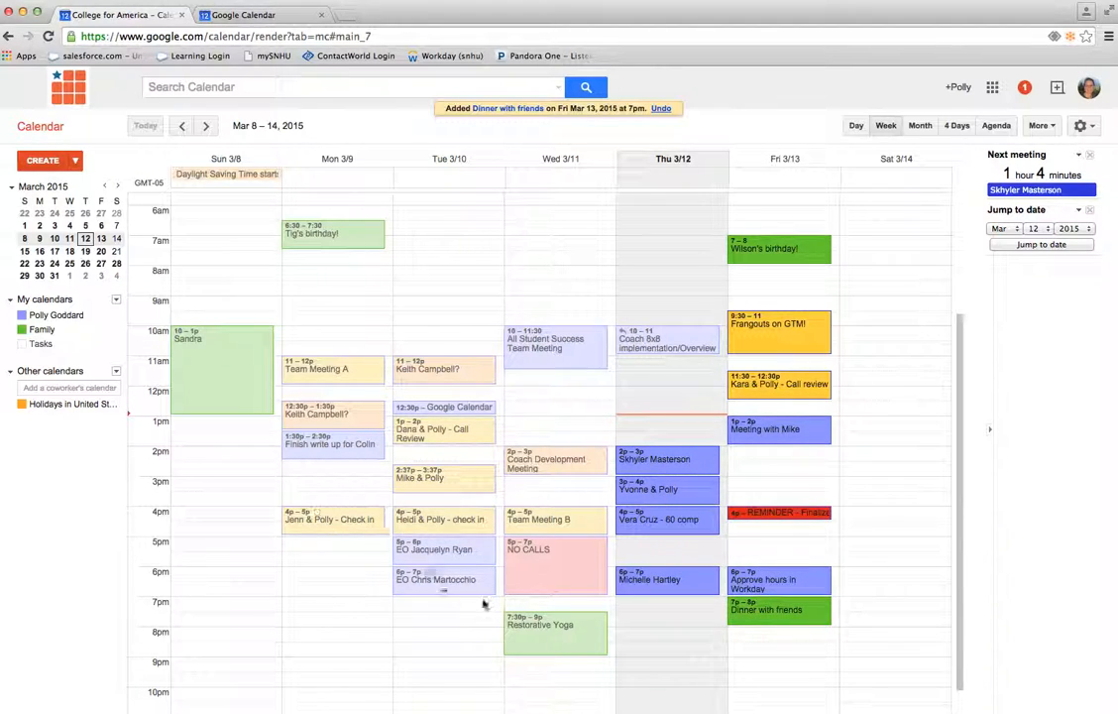
# Hide the Family calendar from the list of calendars
pyautogui.click(116, 329)
pyautogui.click(159, 369)
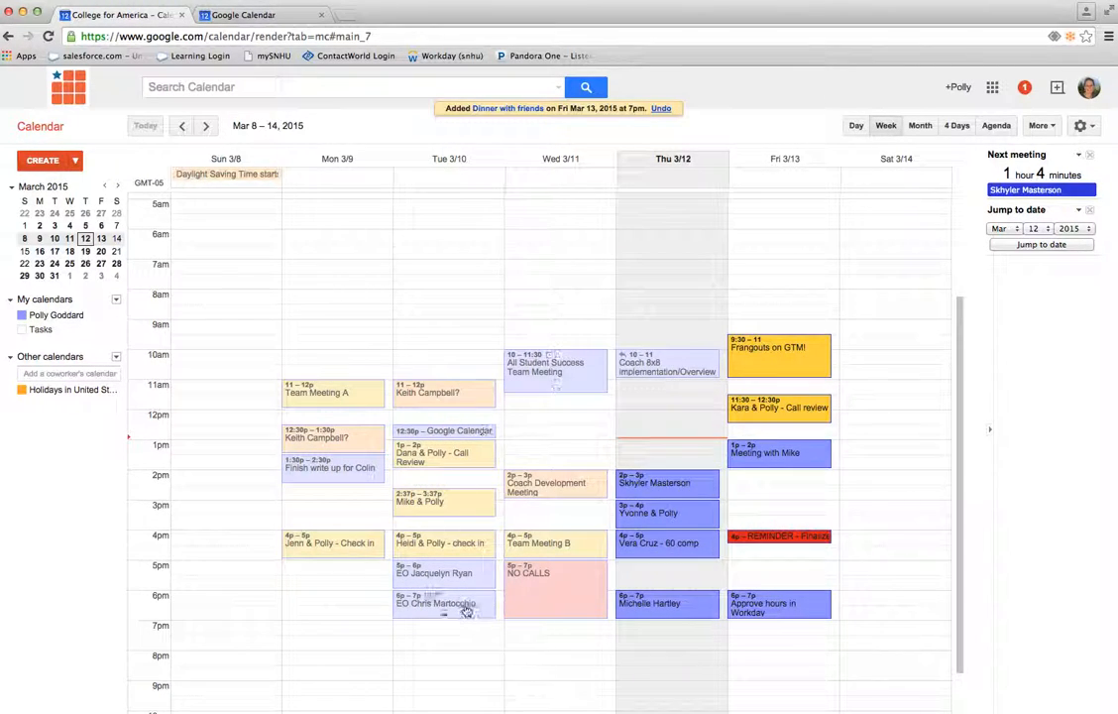
# Add the hidden Family calendar back to the list by entering its owner's personal e-mail address as a coworker's calendar
pyautogui.click(71, 374)
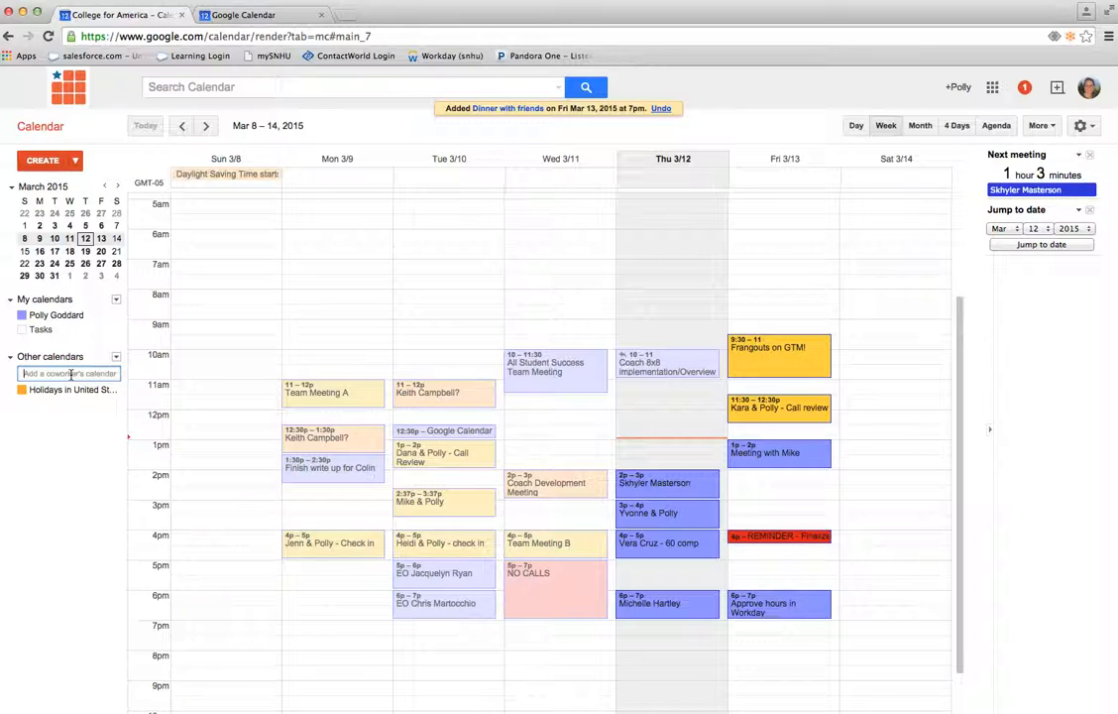
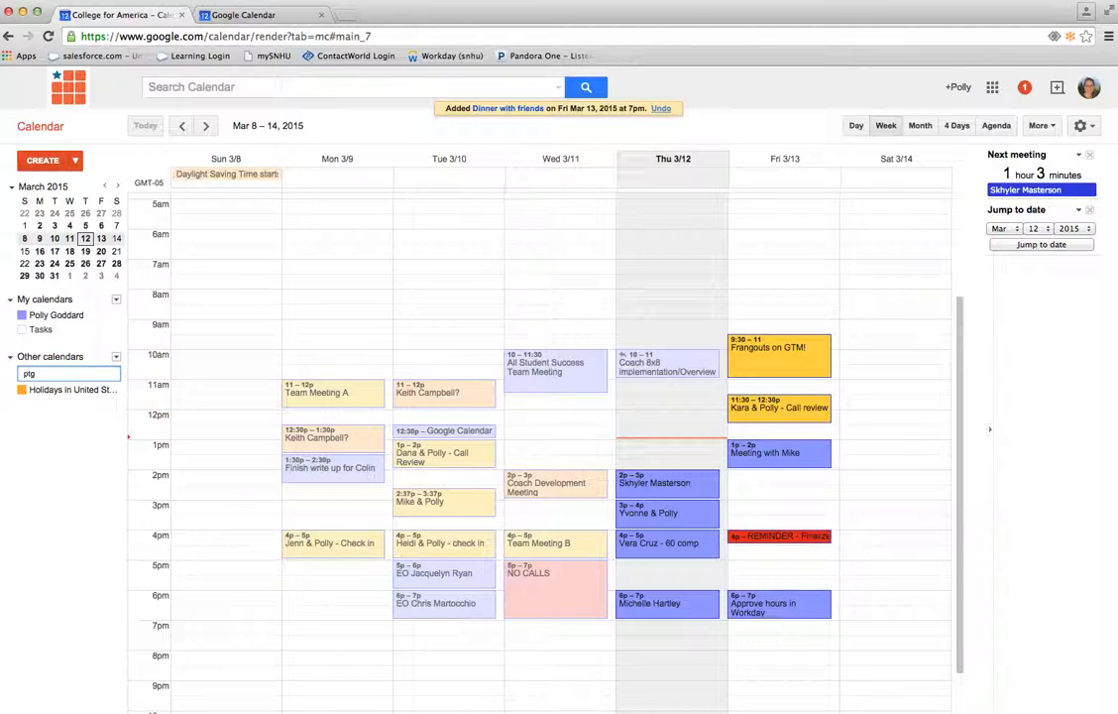
pyautogui.press('Return')
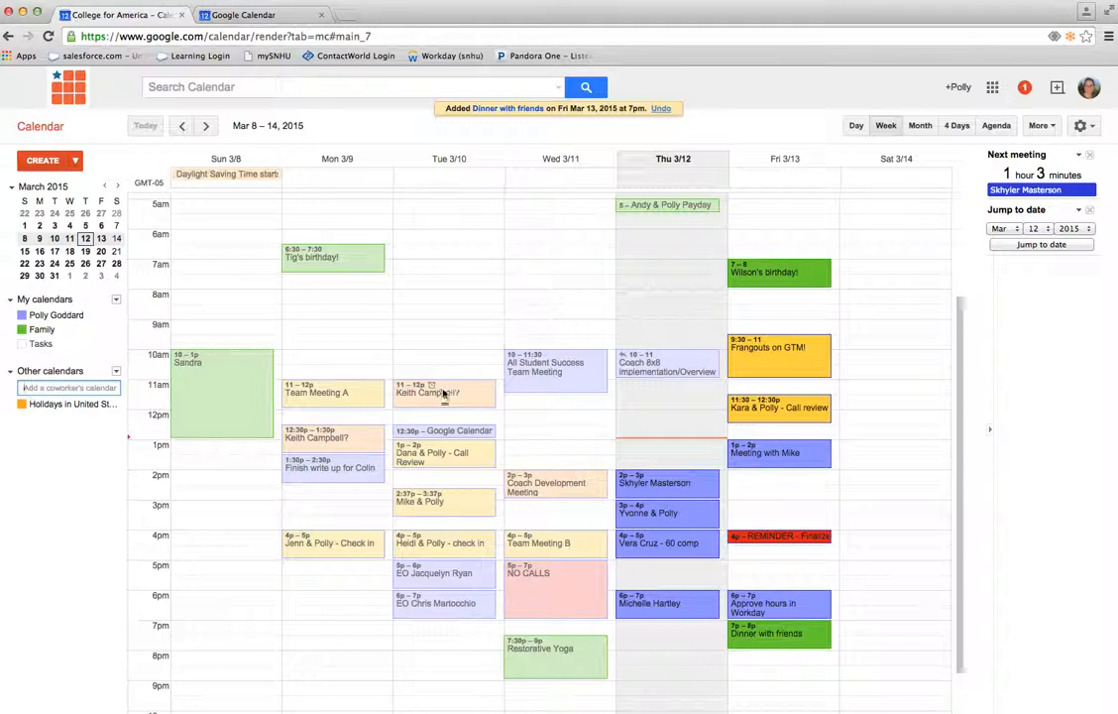
pyautogui.scroll(-1, 503, 379)
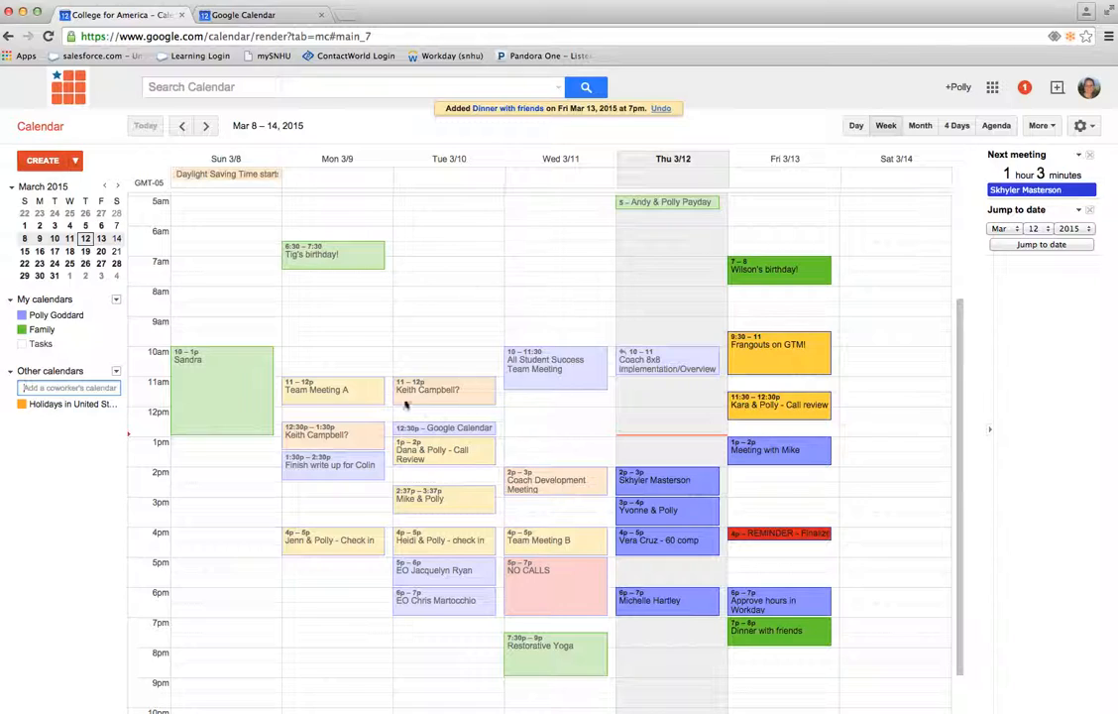